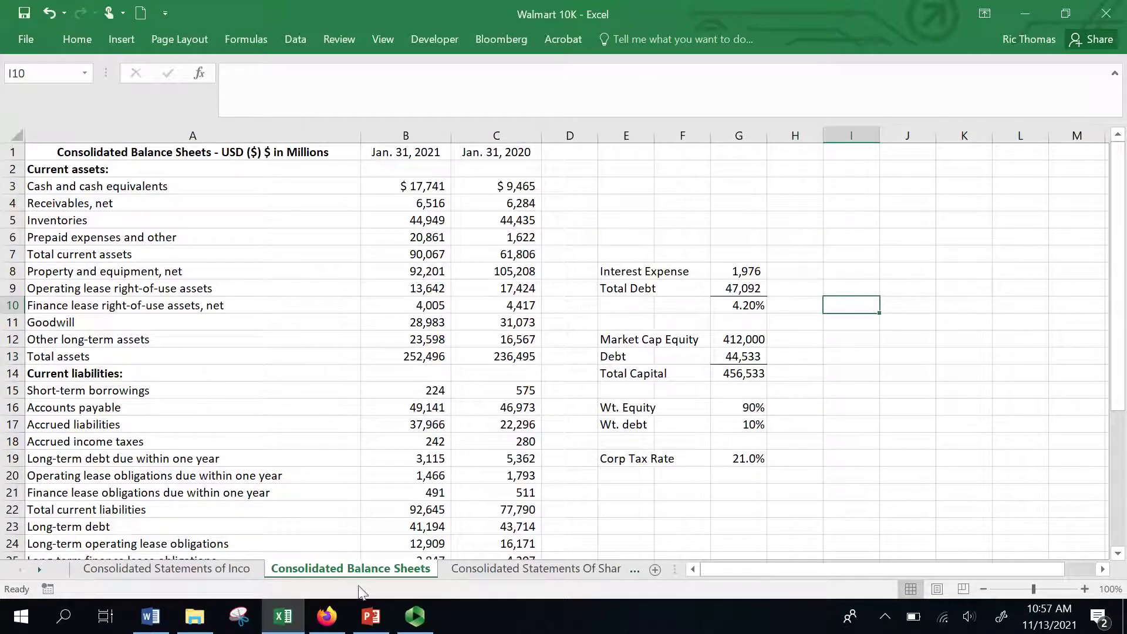
pyautogui.click(371, 617)
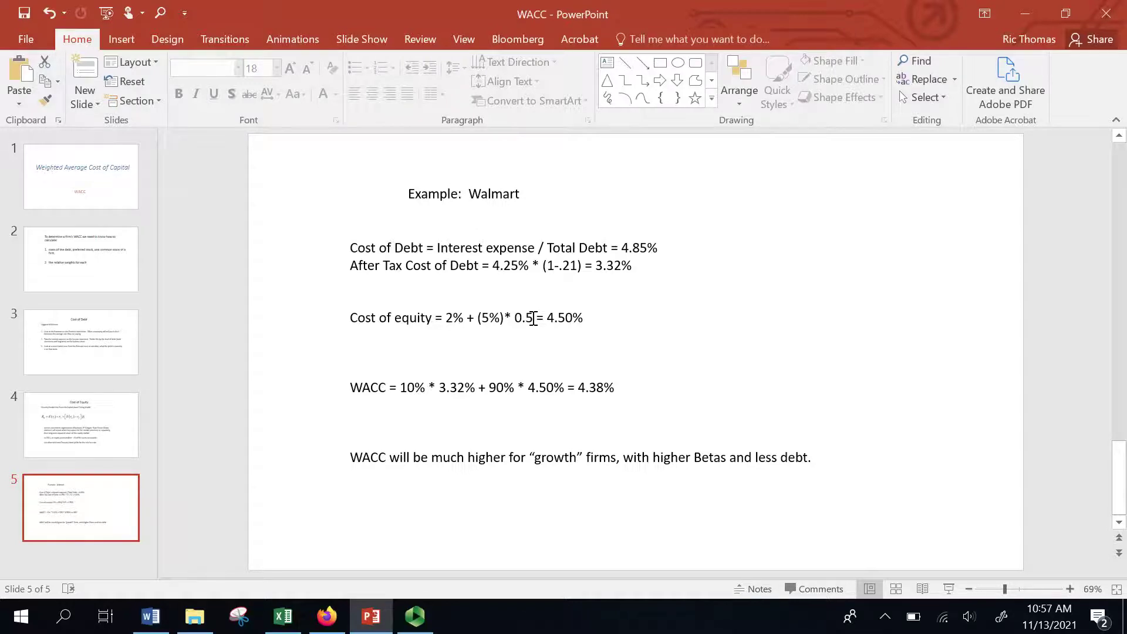
pyautogui.moveTo(549, 317); pyautogui.dragTo(586, 318)
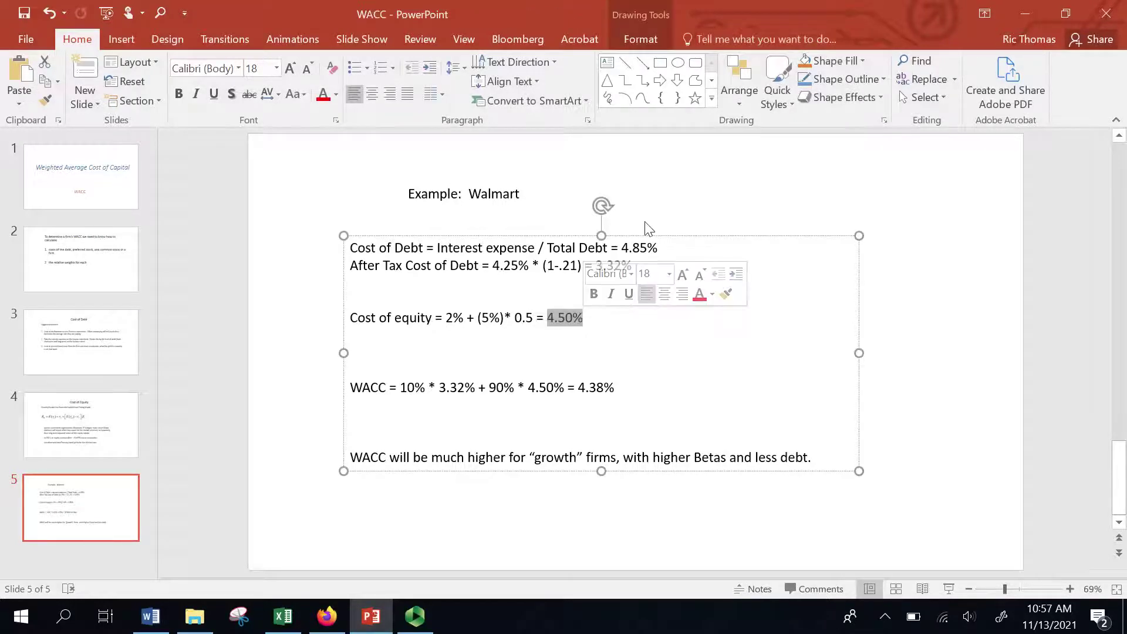
pyautogui.click(646, 196)
pyautogui.click(932, 360)
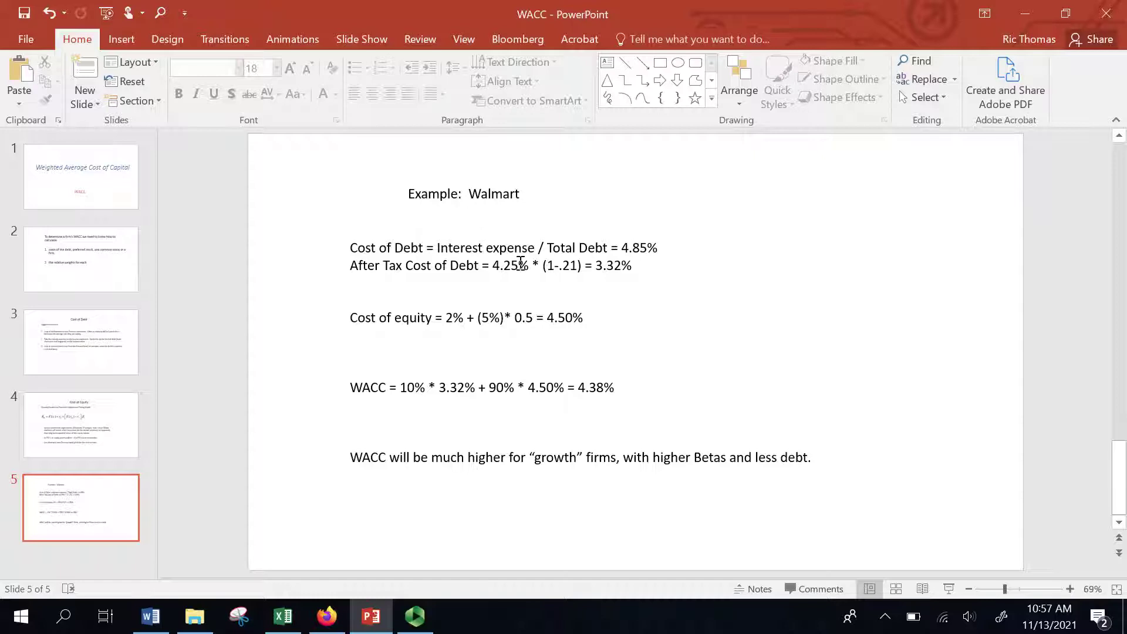
pyautogui.click(283, 616)
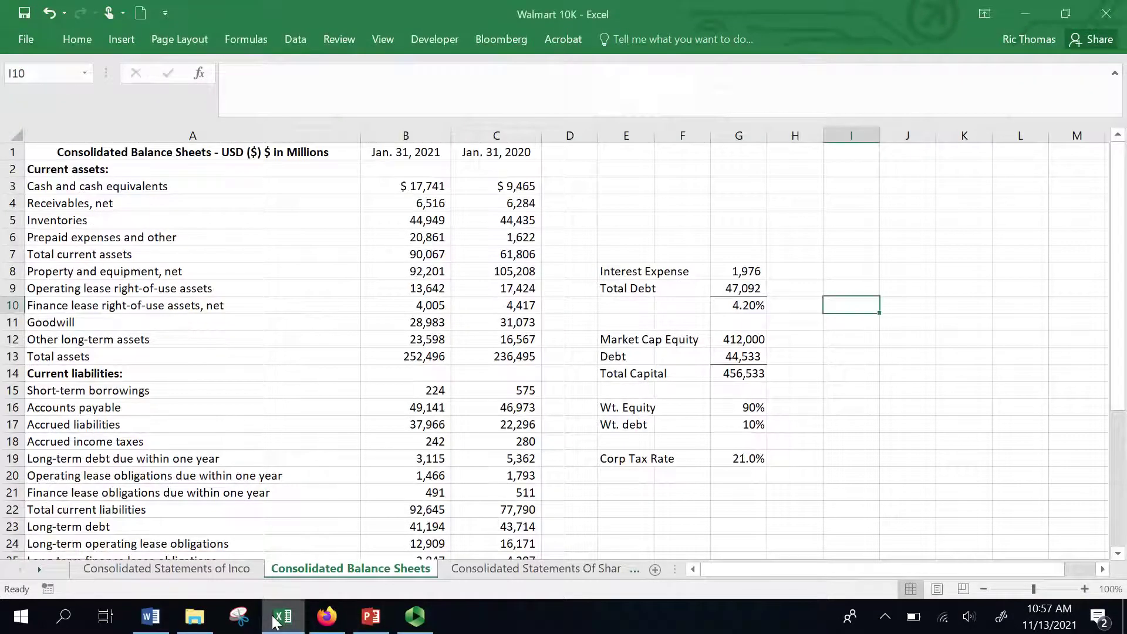
# Check the 4.20% cost of debt formula =G8/G9 in G10 against the WACC slide's Walmart example.
pyautogui.click(752, 306)
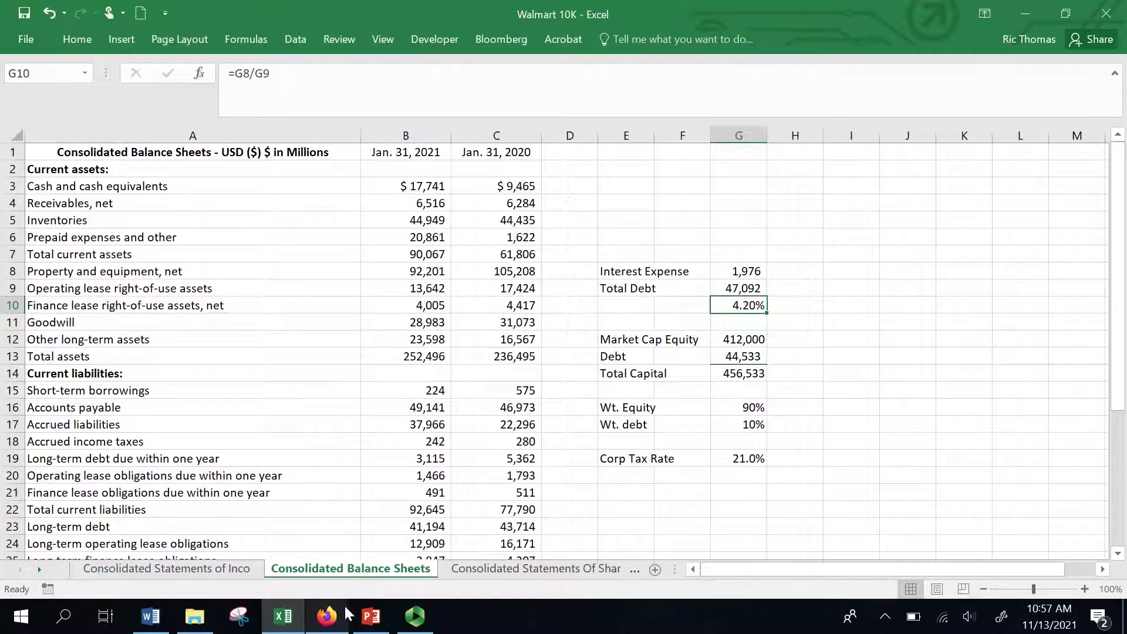
pyautogui.click(371, 619)
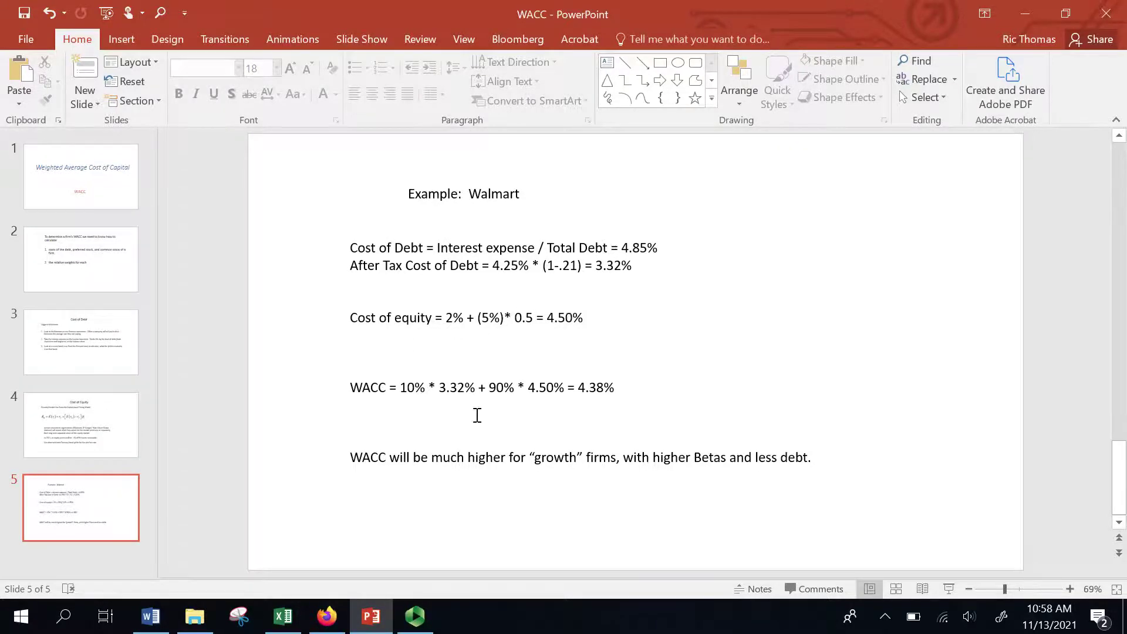
# View Walmart's 412.029B market cap on Yahoo Finance, then return to the top of the 10K workbook.
pyautogui.click(332, 617)
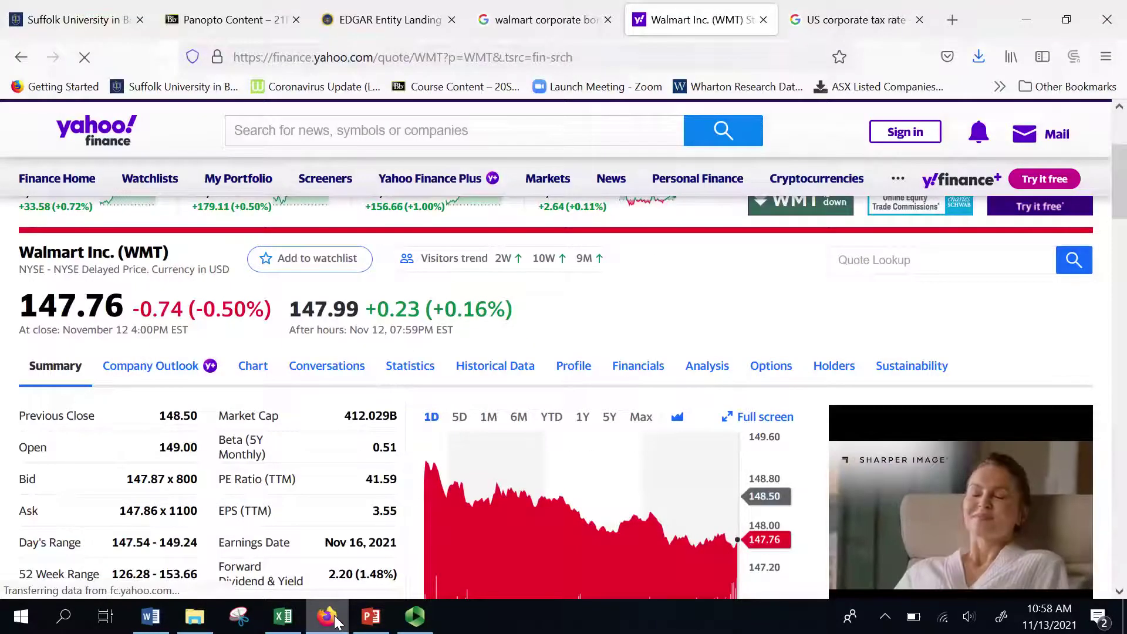
pyautogui.click(293, 623)
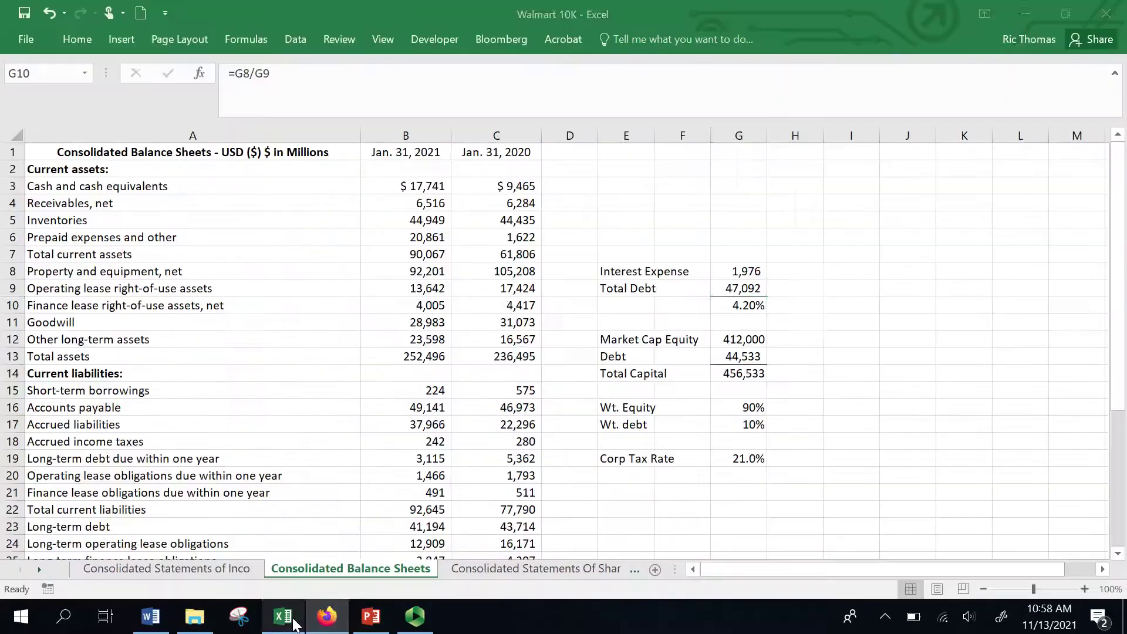
pyautogui.moveTo(1118, 298); pyautogui.dragTo(1125, 418)
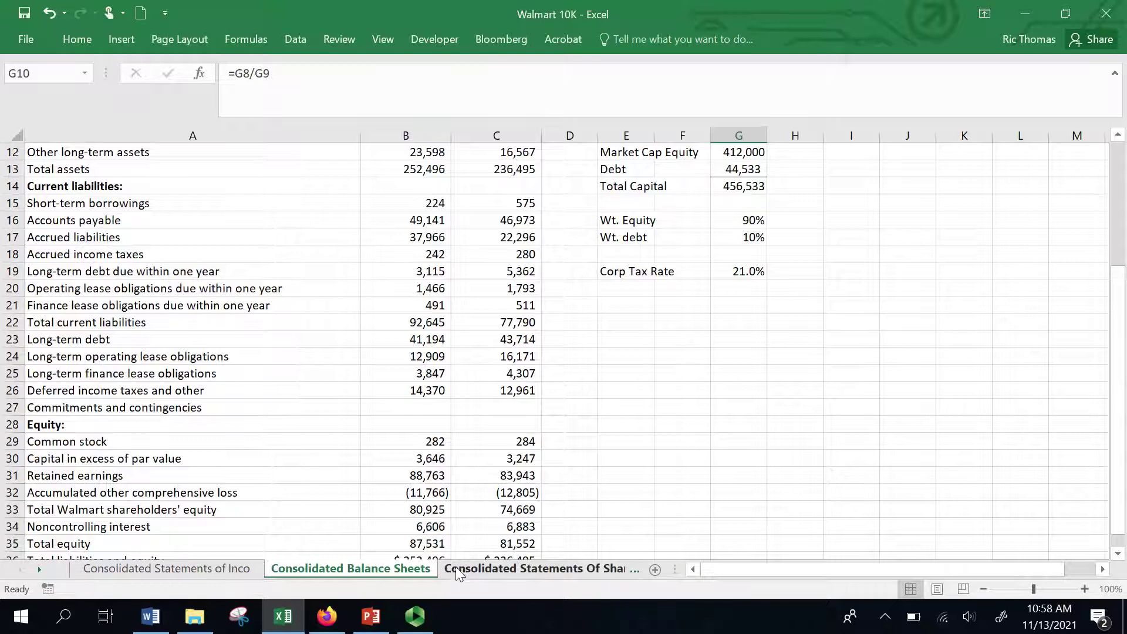
pyautogui.moveTo(1118, 320); pyautogui.dragTo(1124, 207)
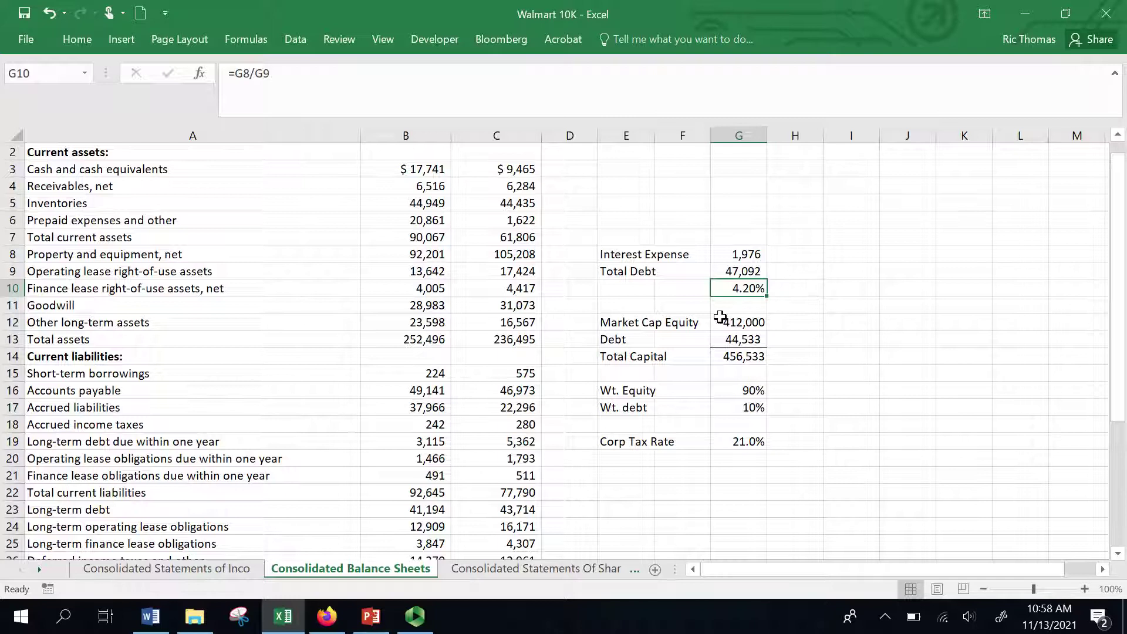
# Compare the Market Cap Equity value of 412,000 in G12 with Yahoo's figure.
pyautogui.click(635, 327)
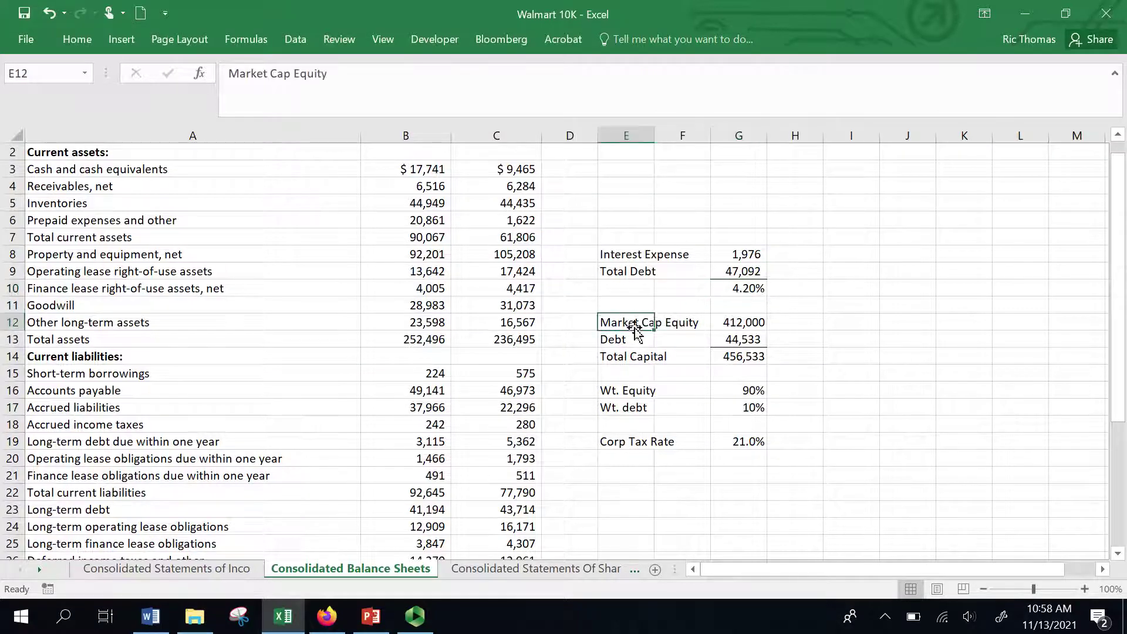
pyautogui.press('Right')
pyautogui.press('Right')
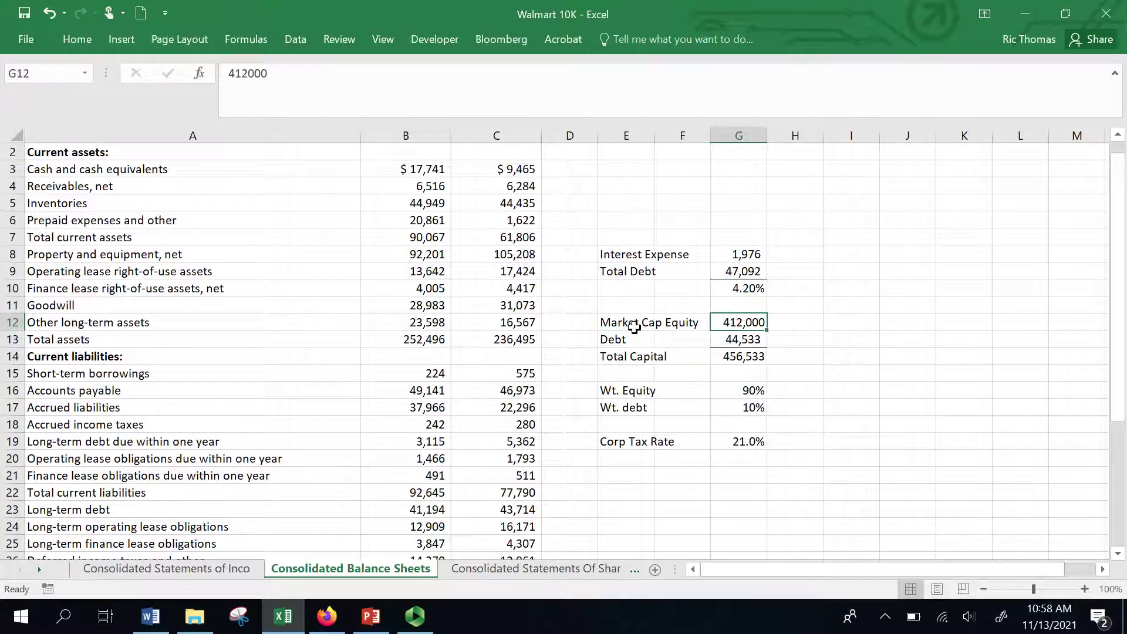
pyautogui.press('Left')
pyautogui.press('Left')
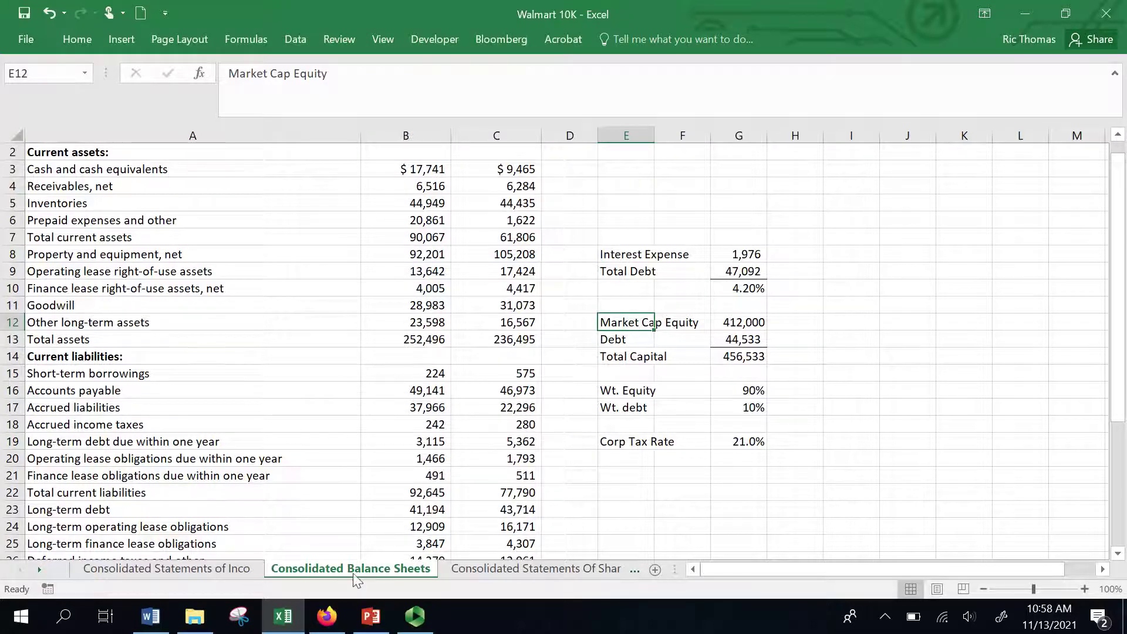
pyautogui.click(326, 616)
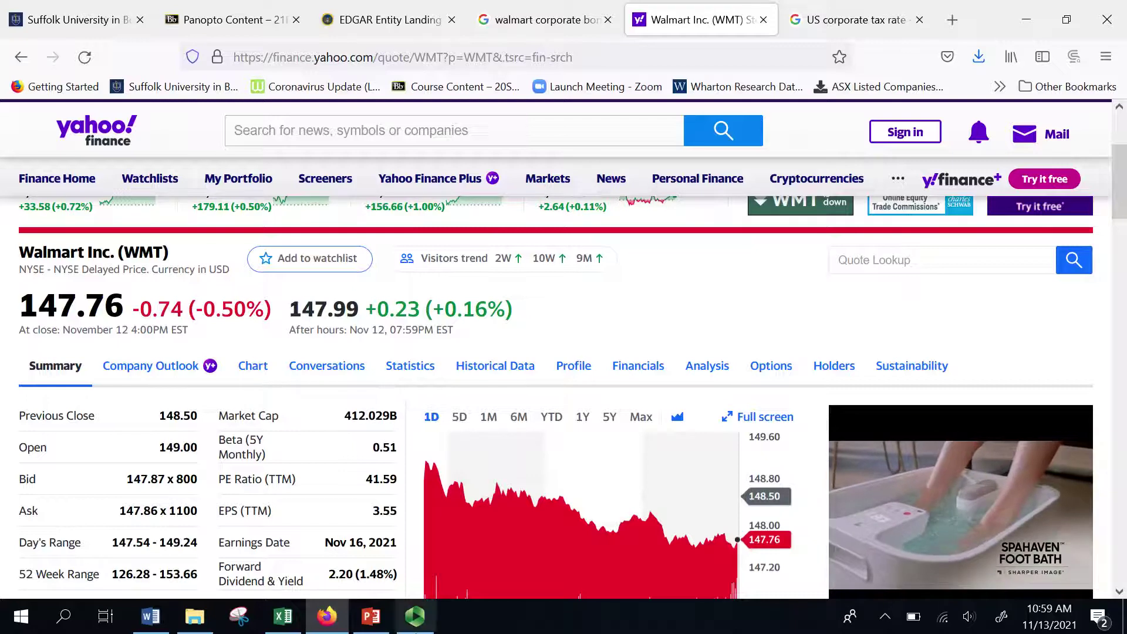
pyautogui.click(284, 616)
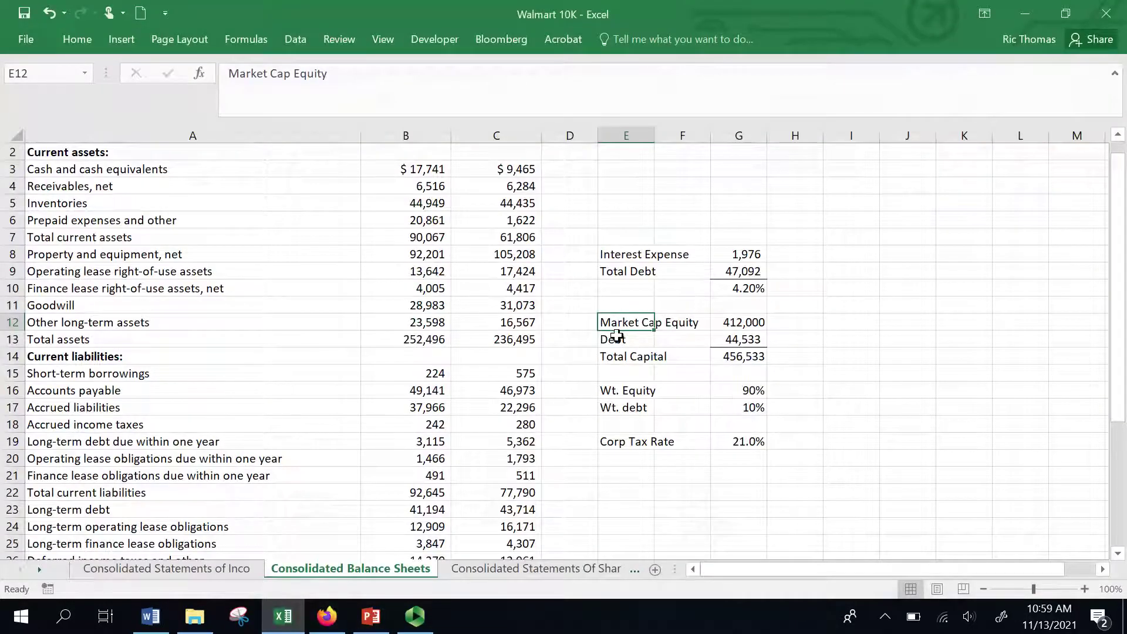
pyautogui.click(740, 342)
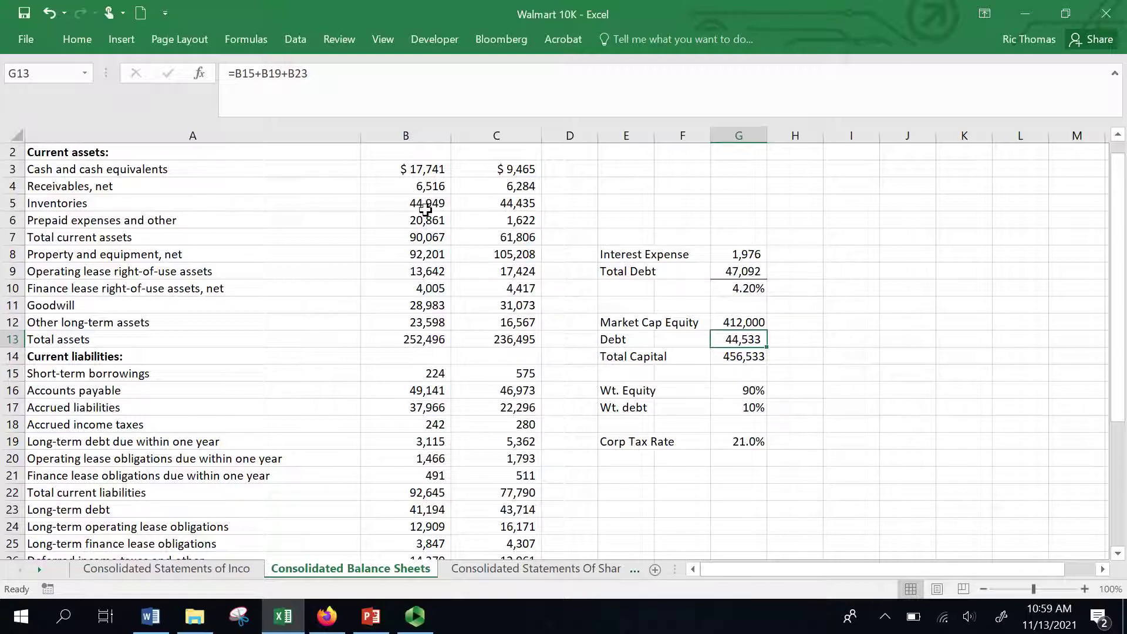
pyautogui.click(758, 274)
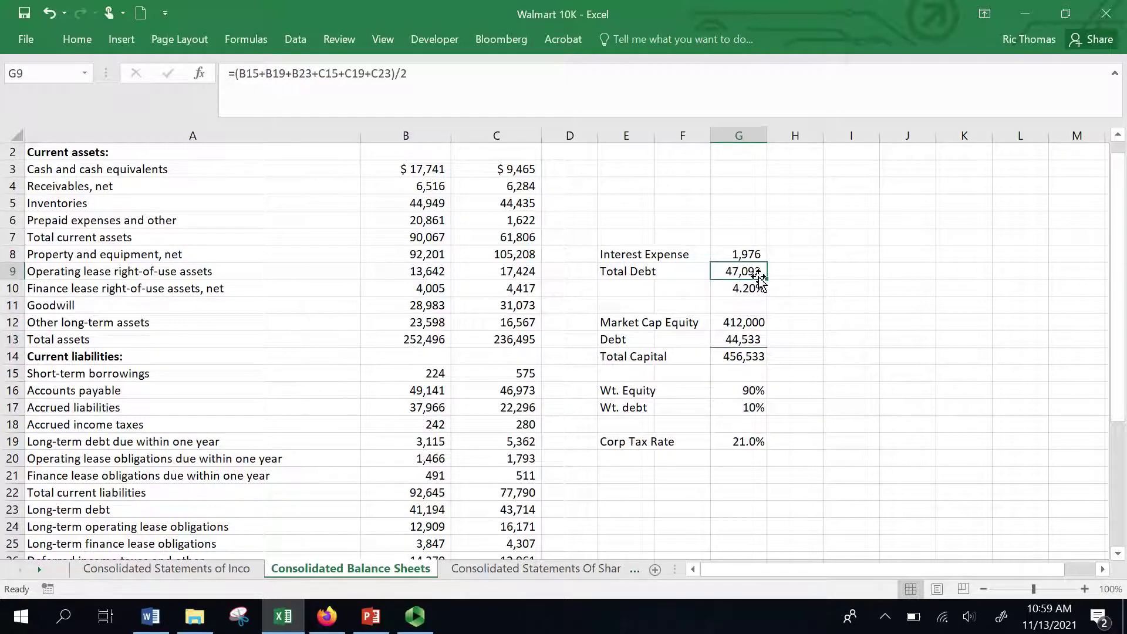
pyautogui.moveTo(1106, 296); pyautogui.dragTo(1106, 287)
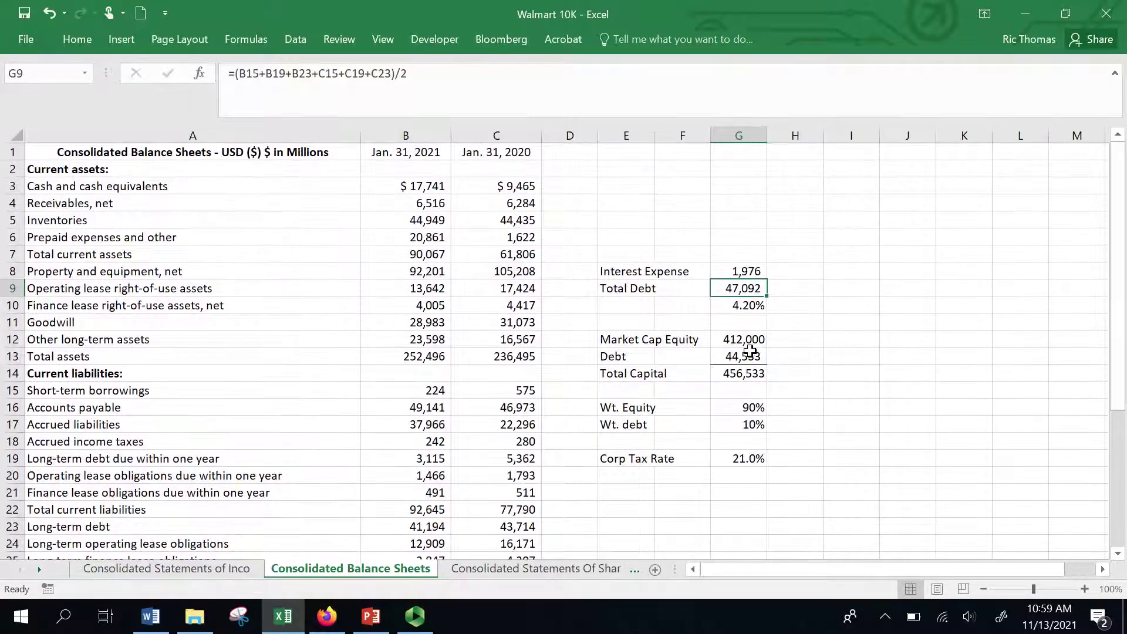
pyautogui.click(751, 351)
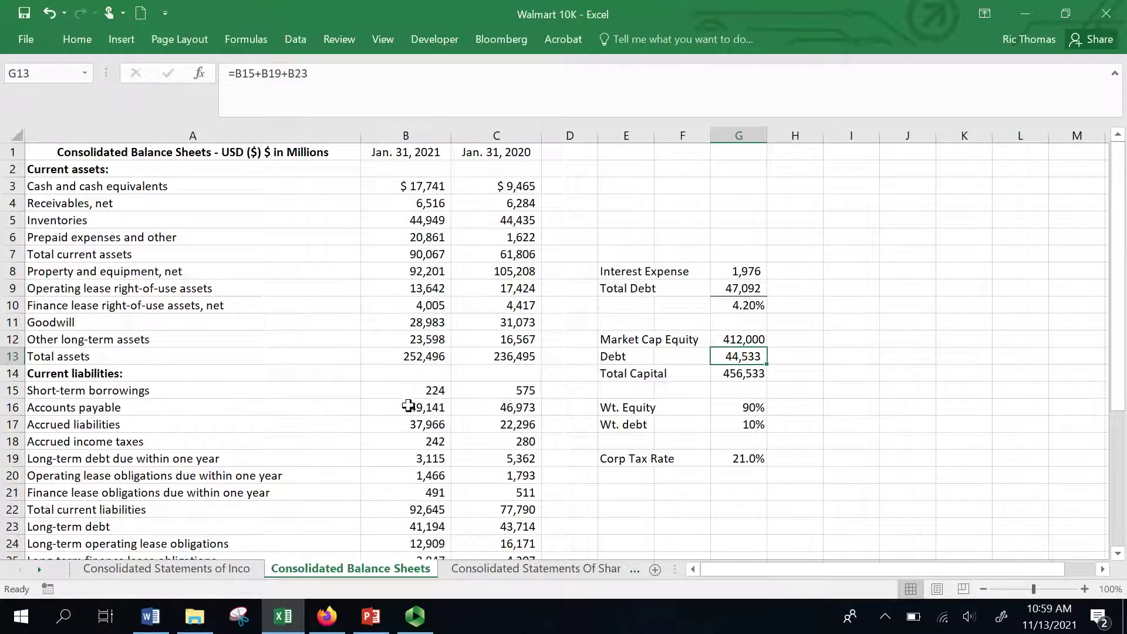
pyautogui.click(430, 390)
pyautogui.press('Down')
pyautogui.press('Down')
pyautogui.press('Down')
pyautogui.press('Down')
pyautogui.press('Down')
pyautogui.press('Down')
pyautogui.press('Down')
pyautogui.press('Down')
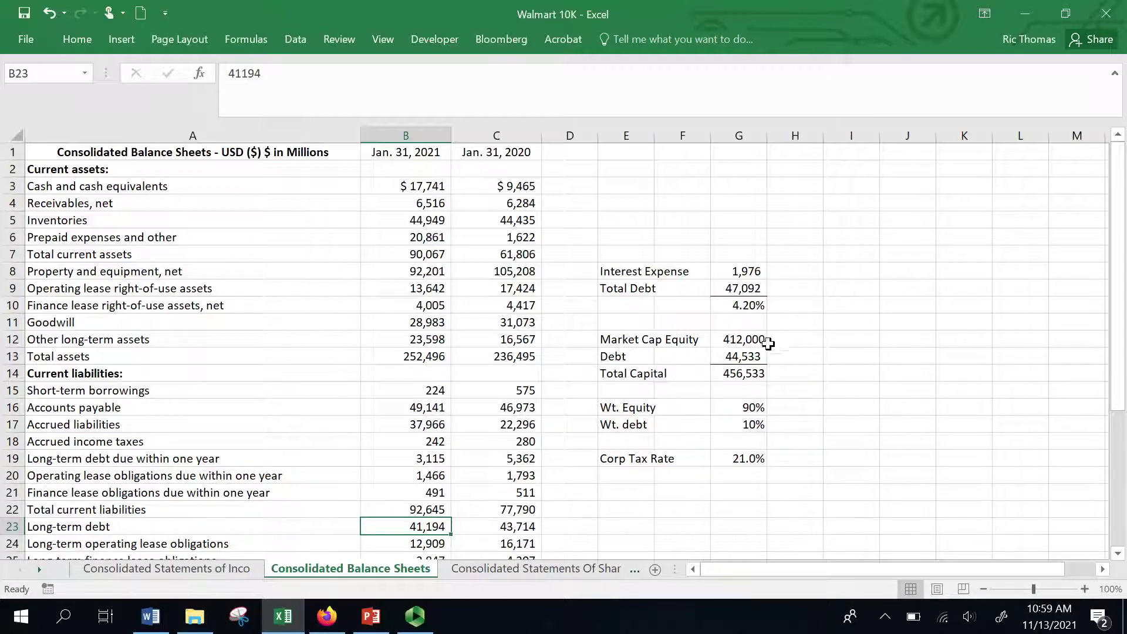
pyautogui.click(744, 356)
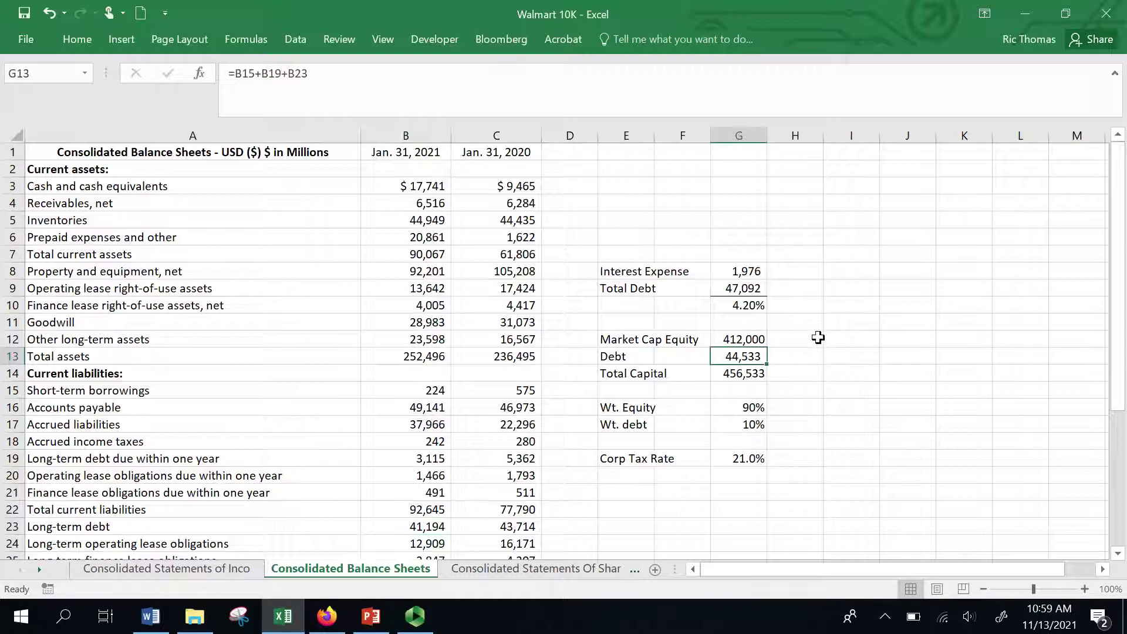
pyautogui.click(729, 373)
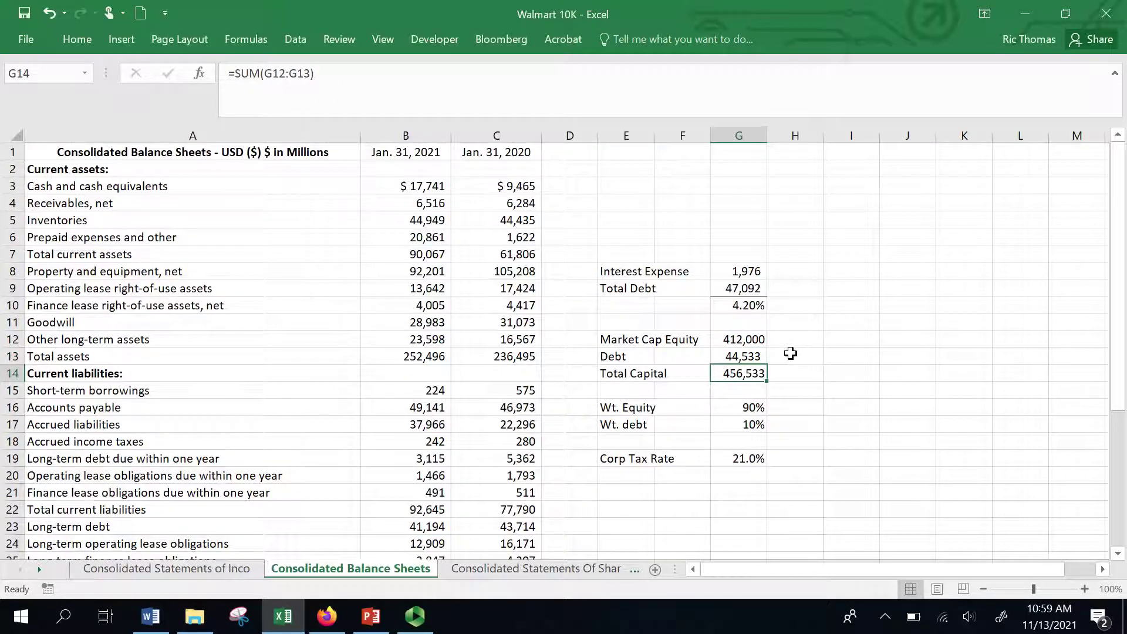
# Check the 90% equity weight (=G12/G14) and 10% debt weight (=G13/G14) against the WACC slide.
pyautogui.click(750, 407)
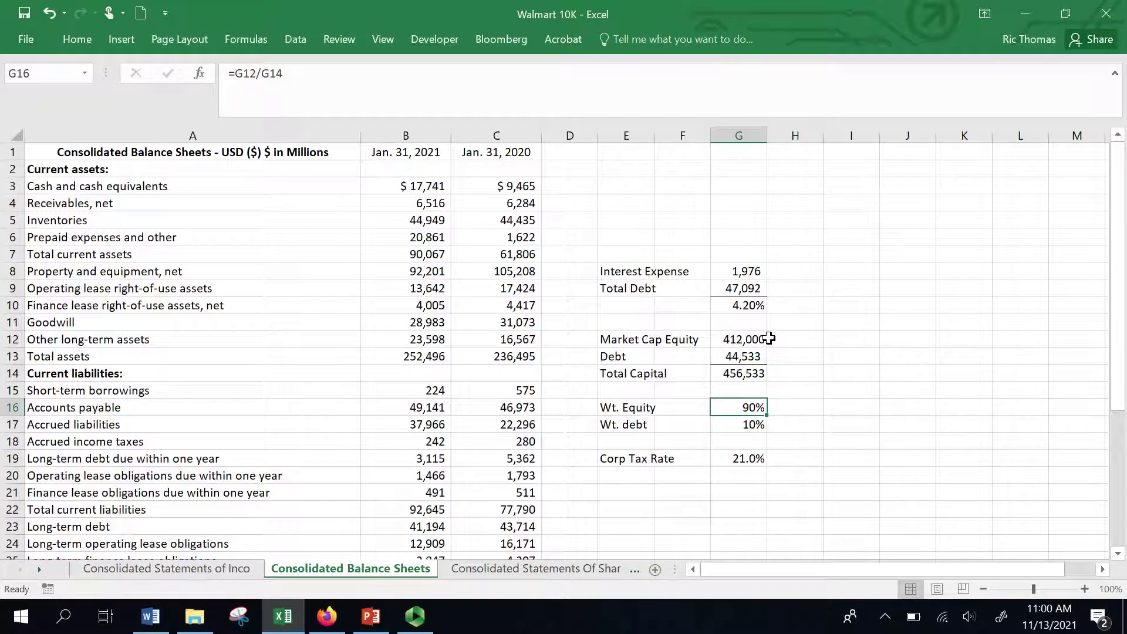
pyautogui.click(743, 425)
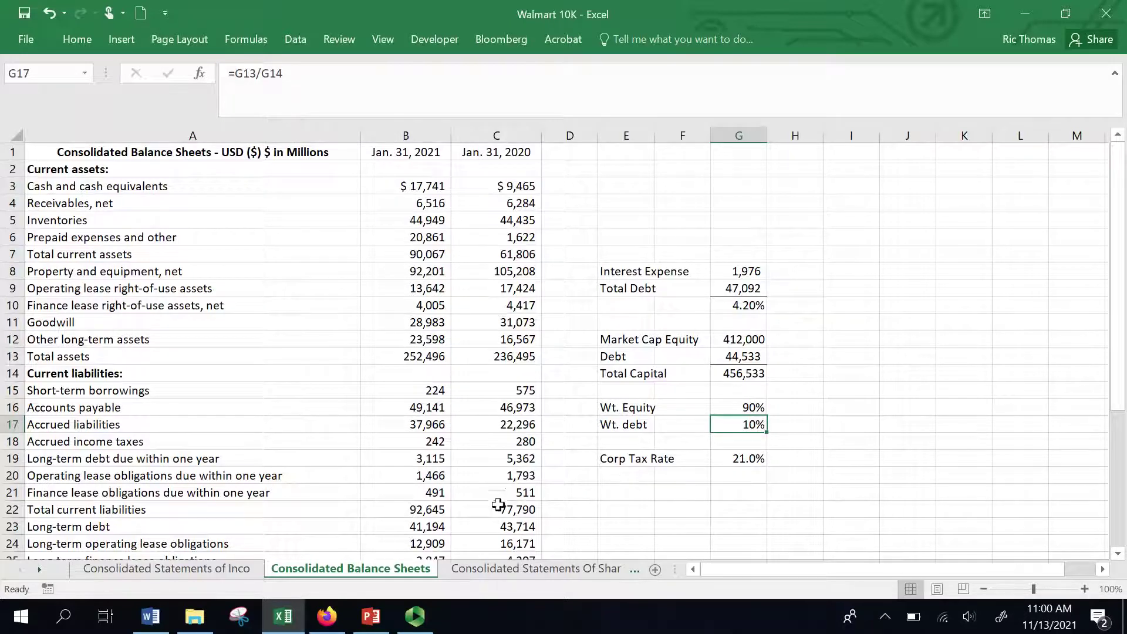
pyautogui.click(372, 621)
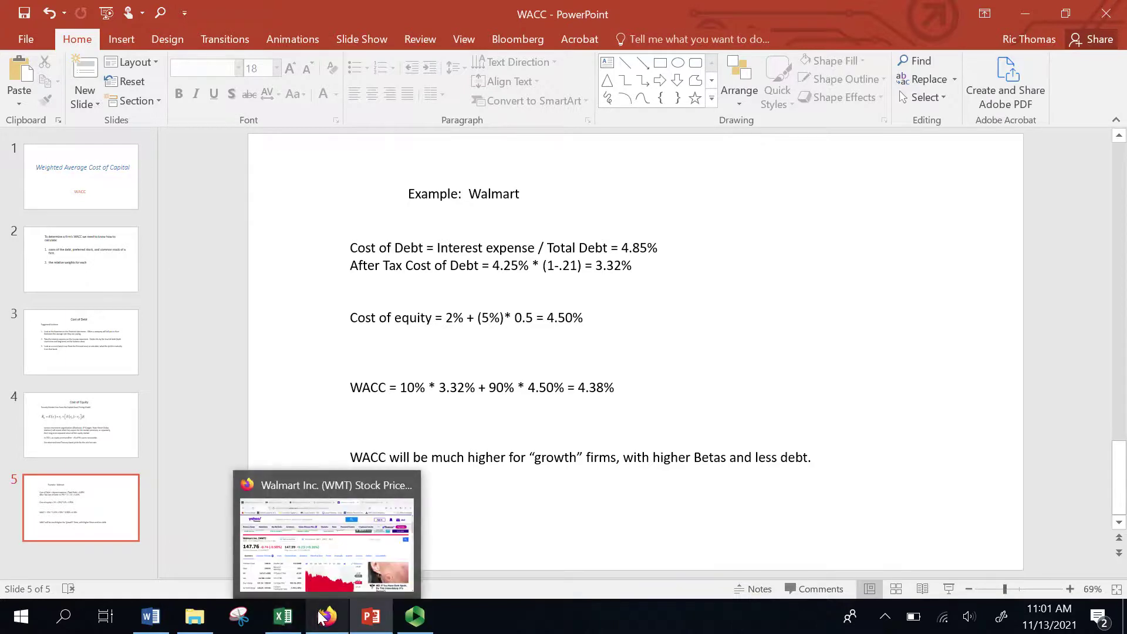
pyautogui.moveTo(363, 619)
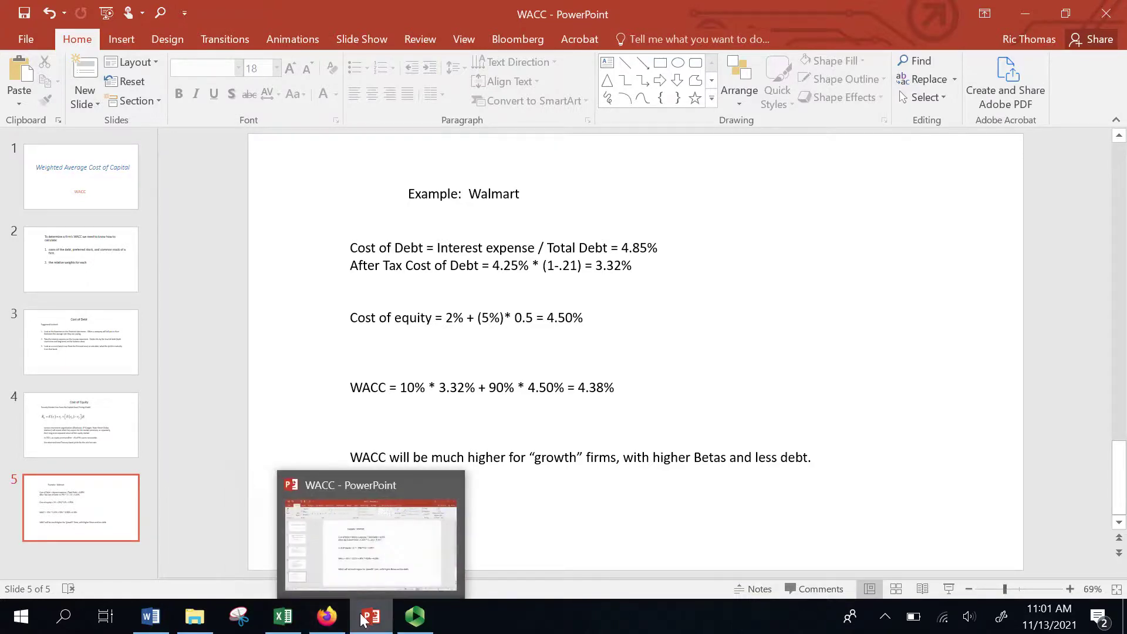